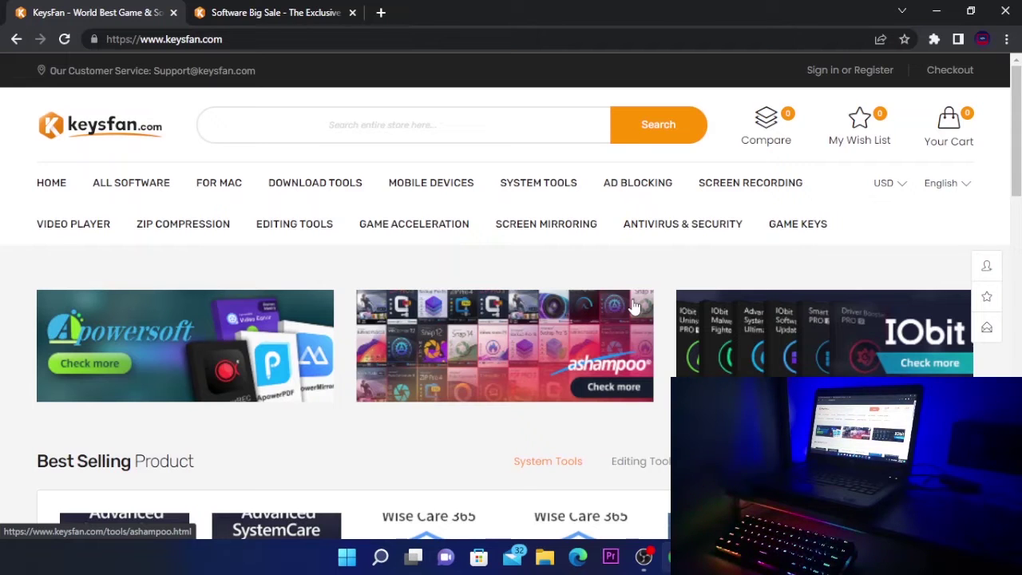
Switch to the Software Big Sale tab and scroll down to its Hot Sale products.
left_click(301, 10)
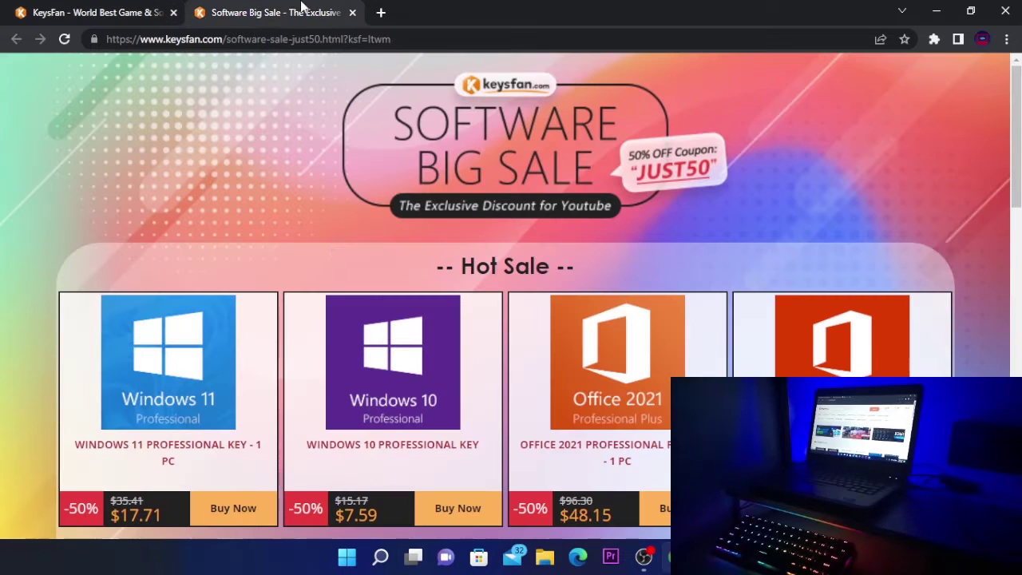
scroll(455, 295, "down", 2)
scroll(462, 295, "down", 2)
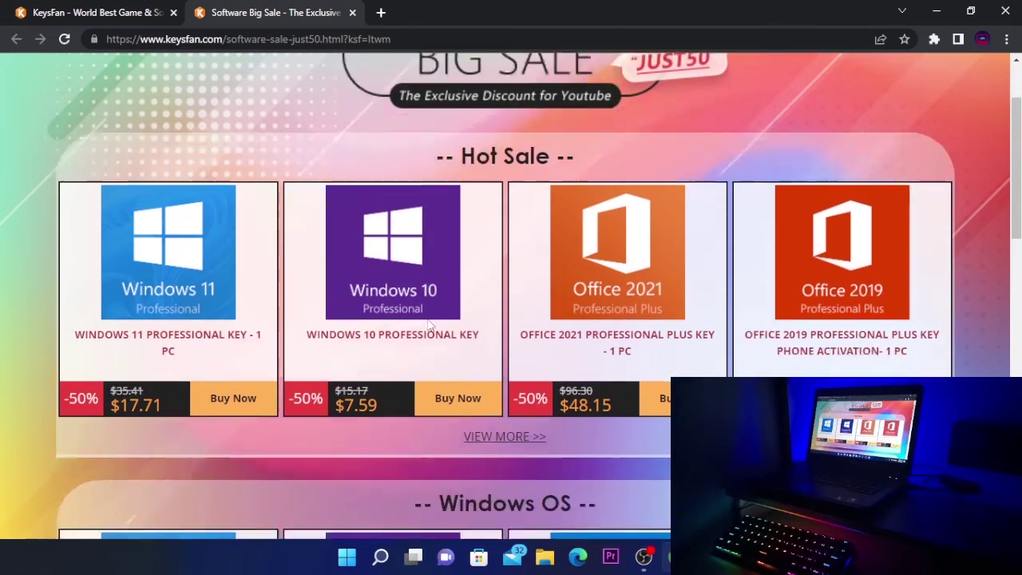
scroll(429, 323, "down", 3)
scroll(428, 319, "down", 3)
scroll(428, 324, "up", 8)
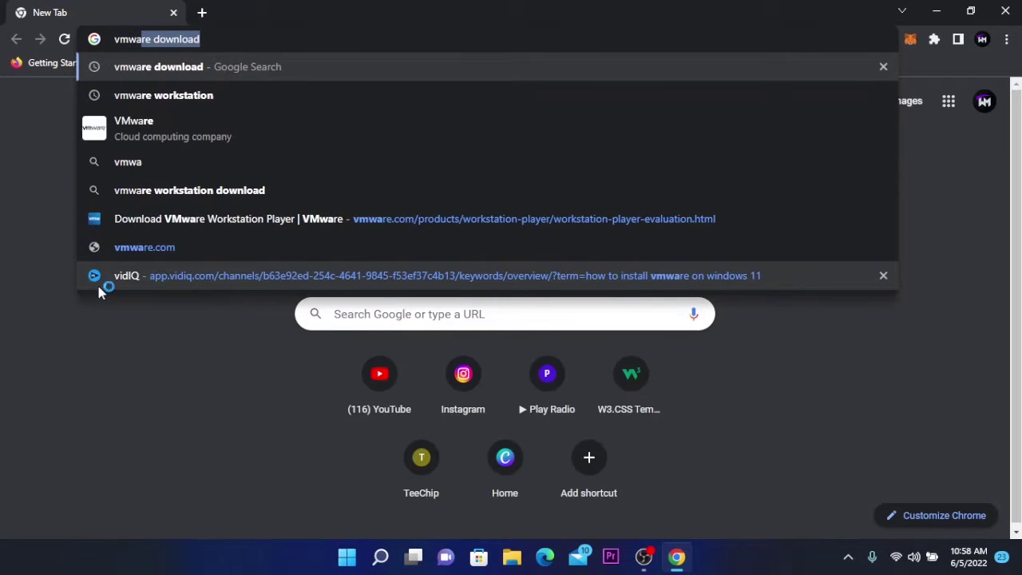
Search Google for 'vmware download' and open the Download VMware Workstation Player result.
key("Return")
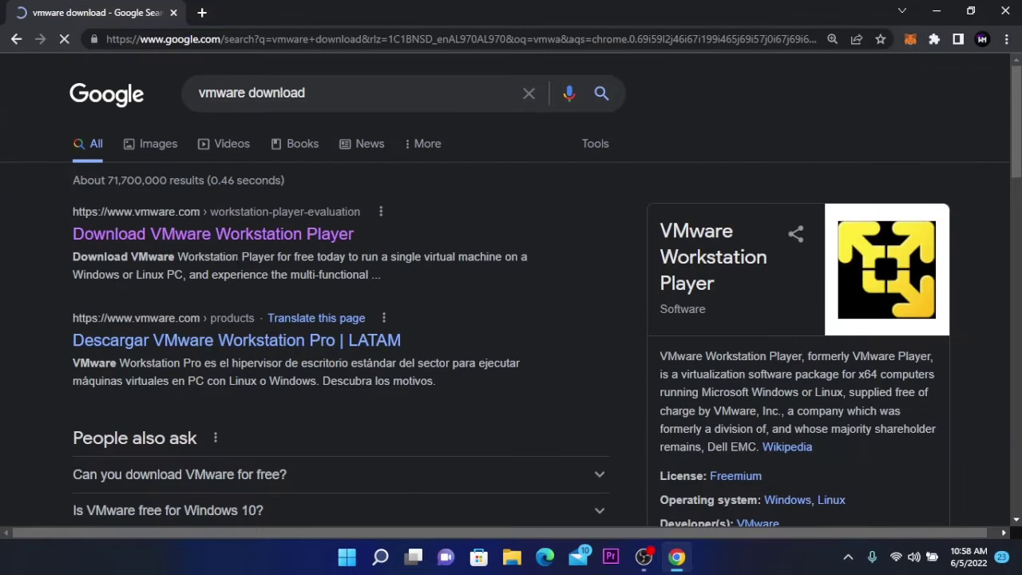
left_click(222, 250)
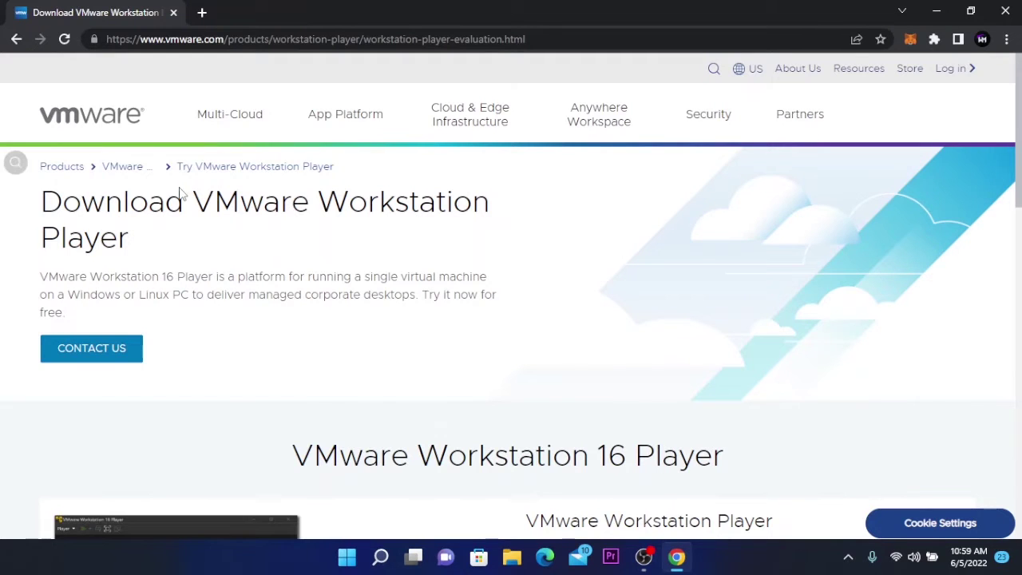
Download the 584 MB Workstation 16.0 Player for Windows installer from the VMware page.
scroll(372, 352, "down", 3)
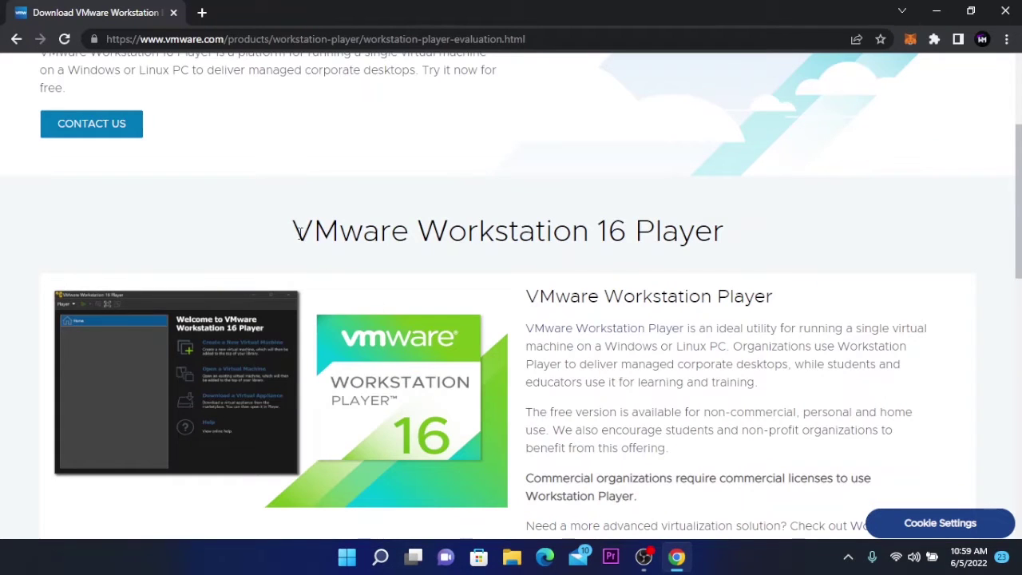
scroll(364, 294, "up", 3)
scroll(409, 334, "down", 9)
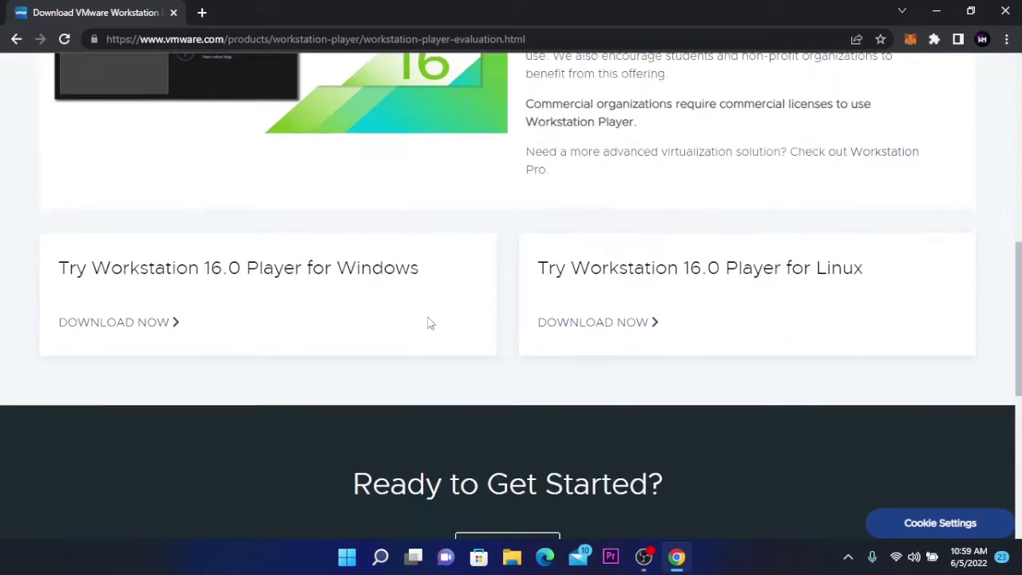
scroll(428, 321, "up", 1)
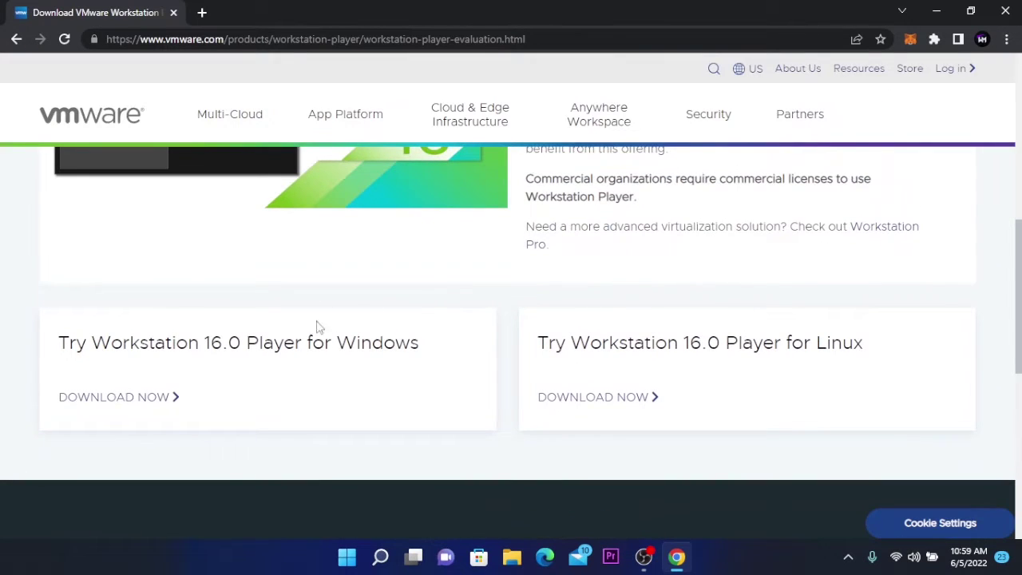
scroll(395, 353, "down", 5)
scroll(394, 354, "up", 4)
scroll(394, 354, "up", 2)
left_click(156, 406)
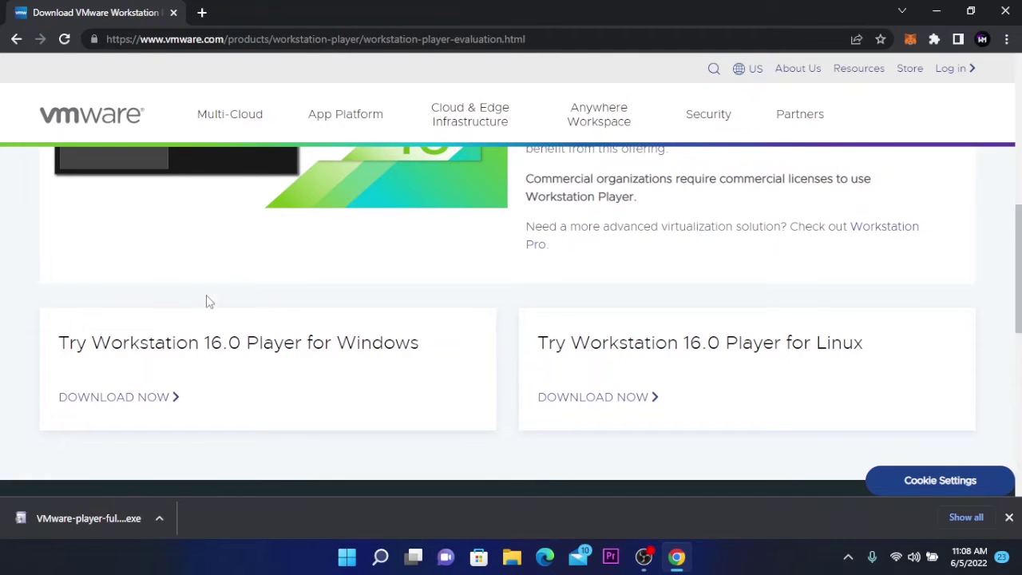
Run the downloaded installer, accept the license terms and continue to Custom Setup.
left_click(72, 521)
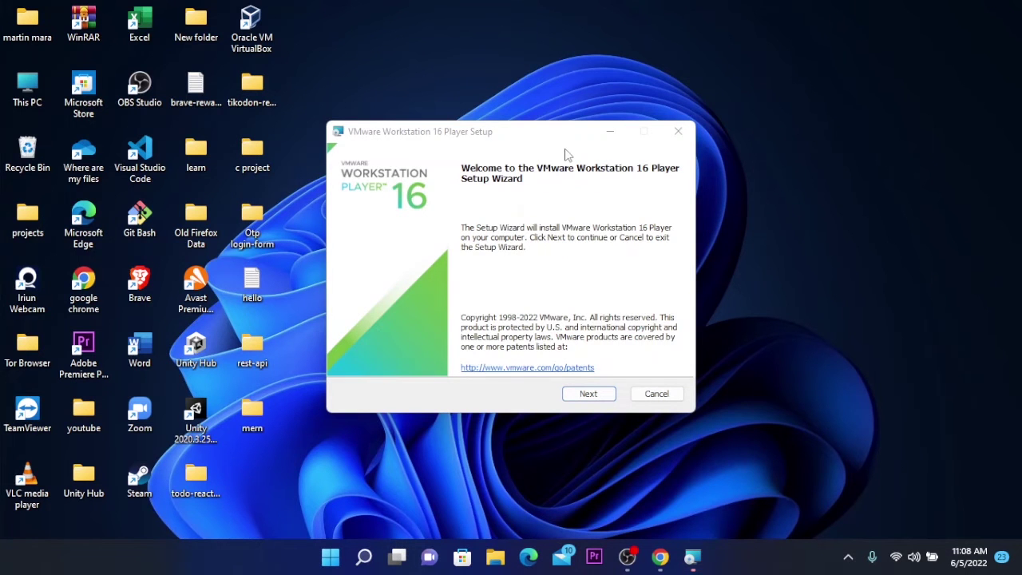
left_click(591, 395)
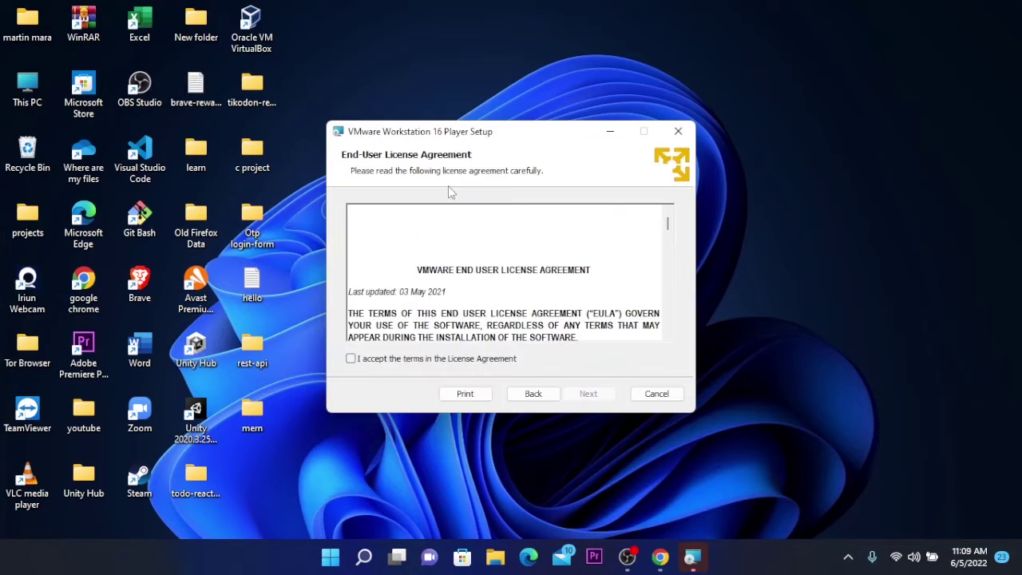
scroll(481, 256, "down", 6)
scroll(481, 256, "up", 3)
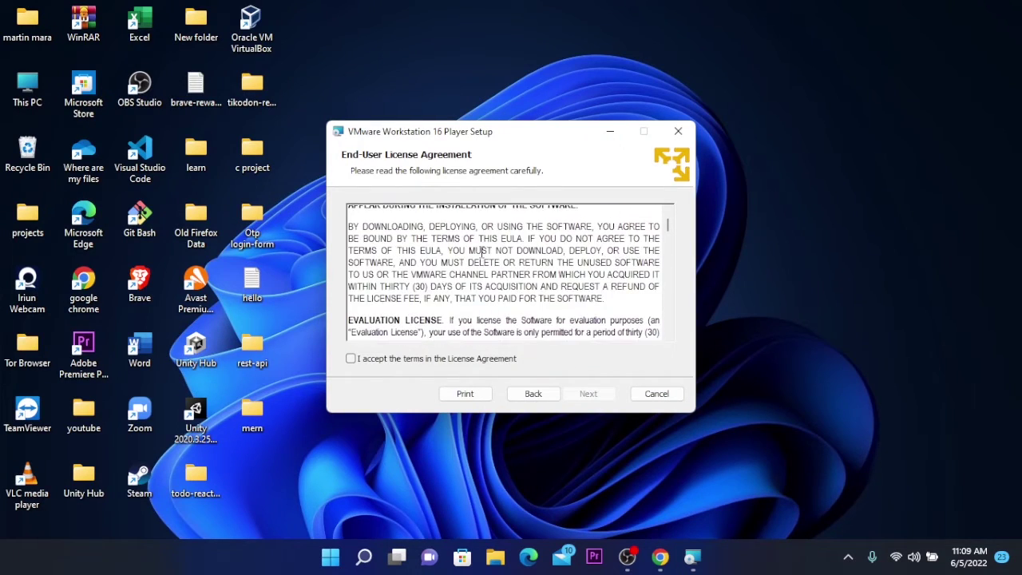
scroll(481, 253, "down", 12)
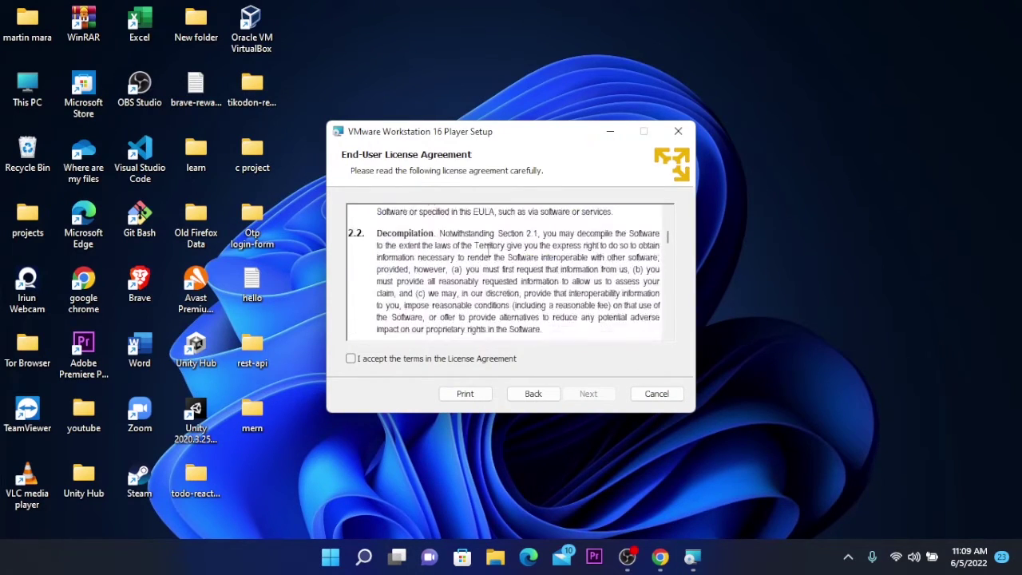
scroll(493, 249, "down", 6)
scroll(493, 250, "up", 3)
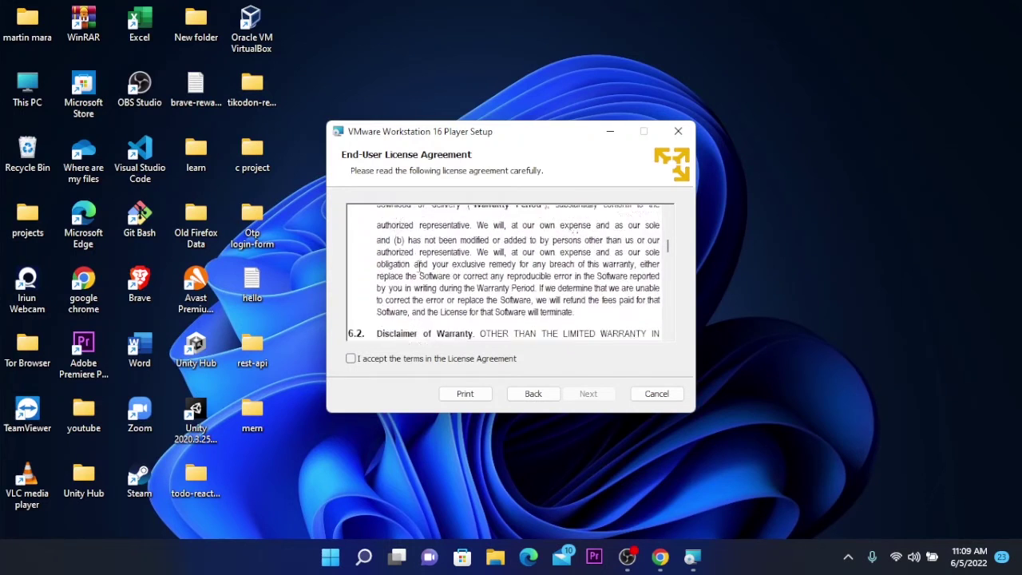
left_click(351, 358)
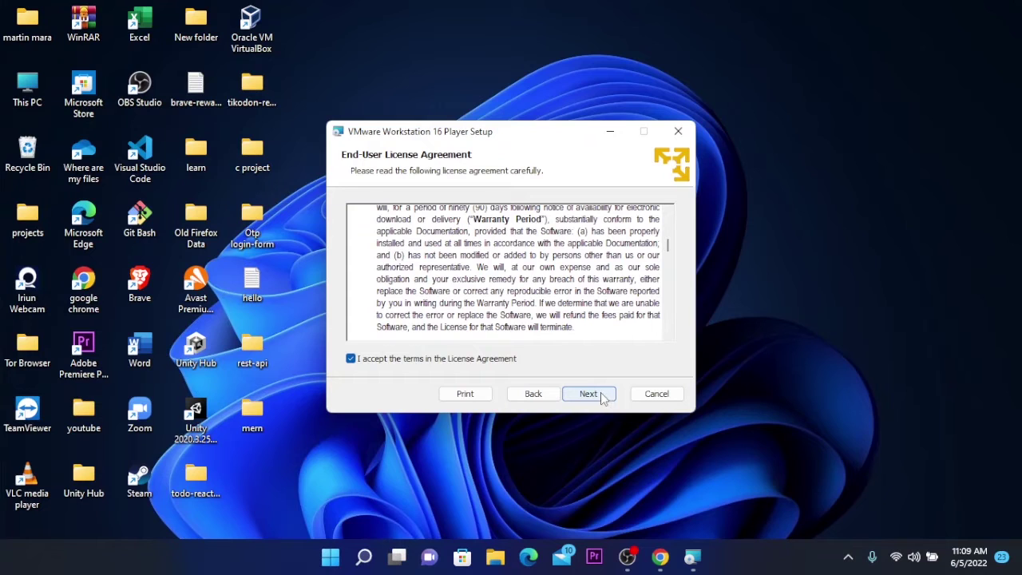
left_click(600, 396)
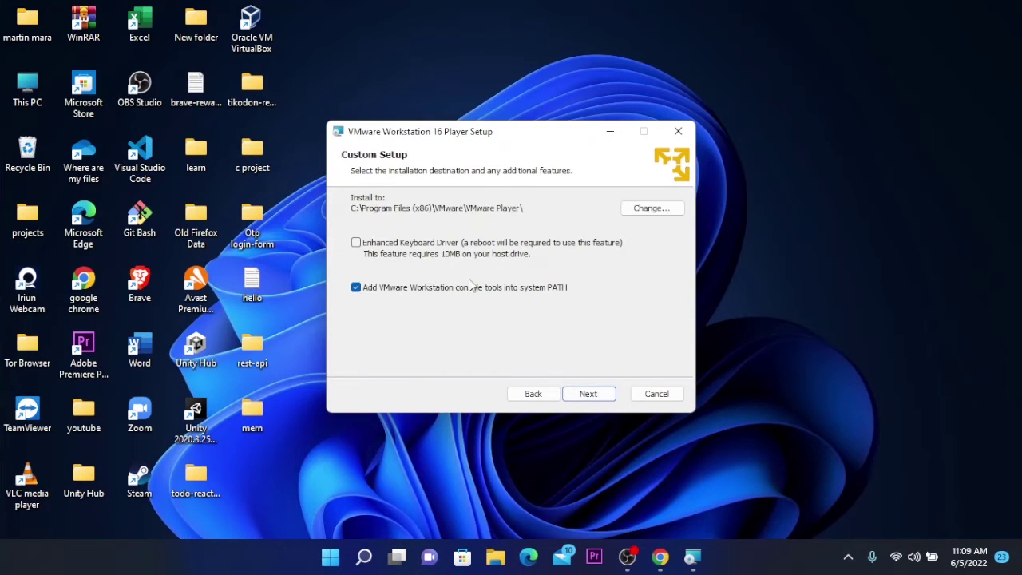
Keep the default location, user experience and shortcut settings, and install the Player.
left_click(594, 405)
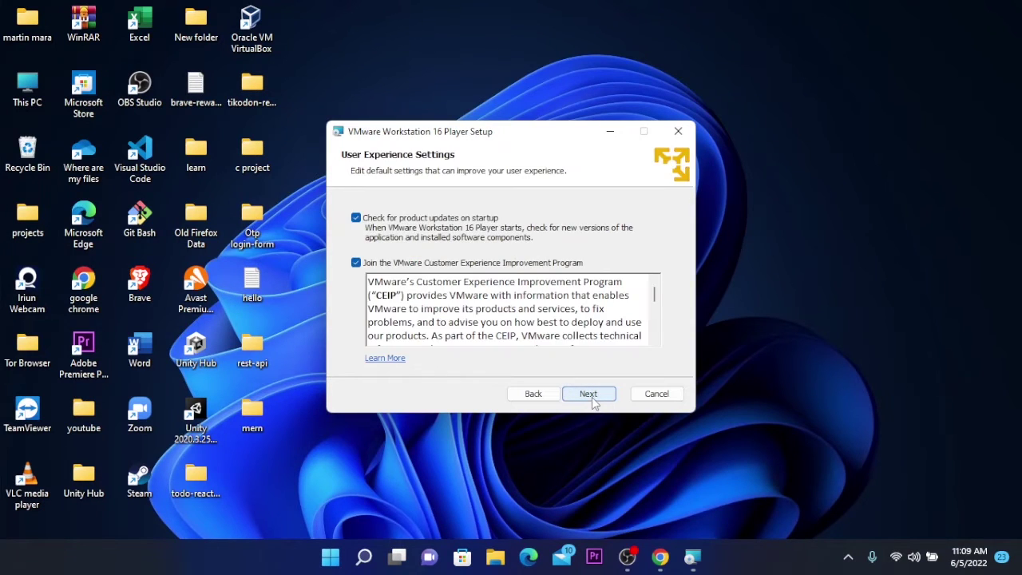
left_click(593, 405)
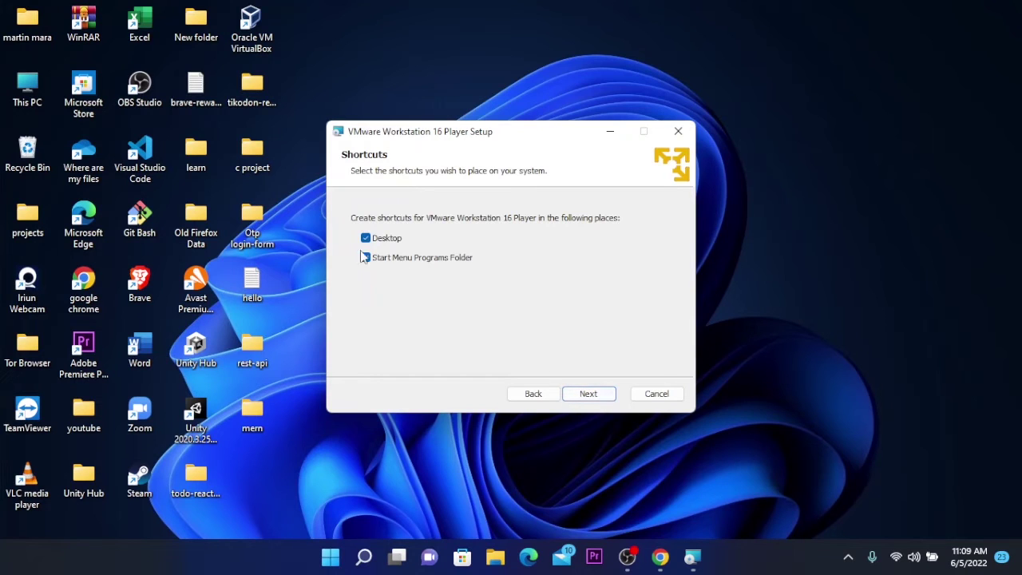
left_click(600, 394)
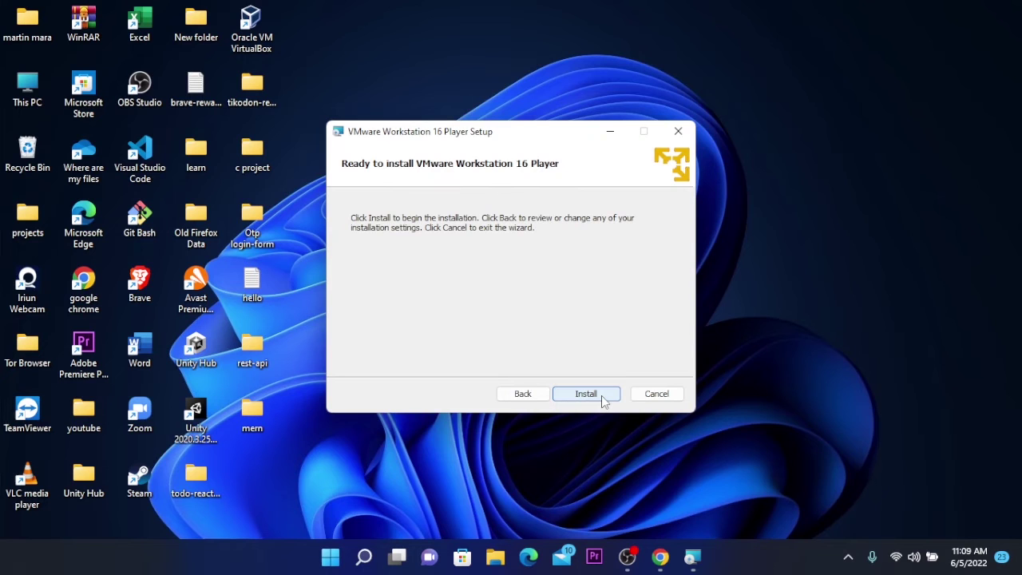
left_click(601, 395)
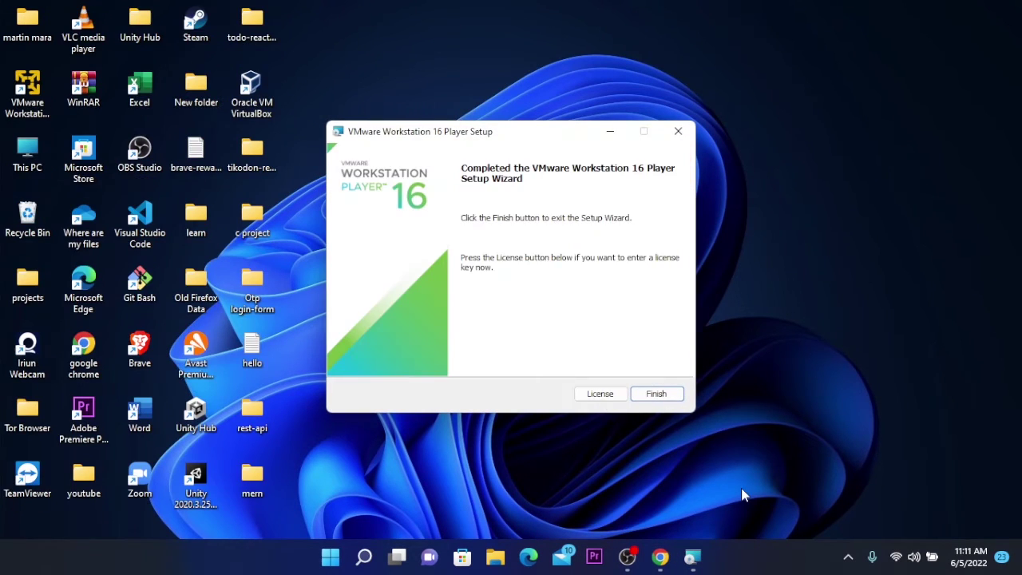
Launch the Player from its desktop shortcut and choose free non-commercial use.
left_click(668, 394)
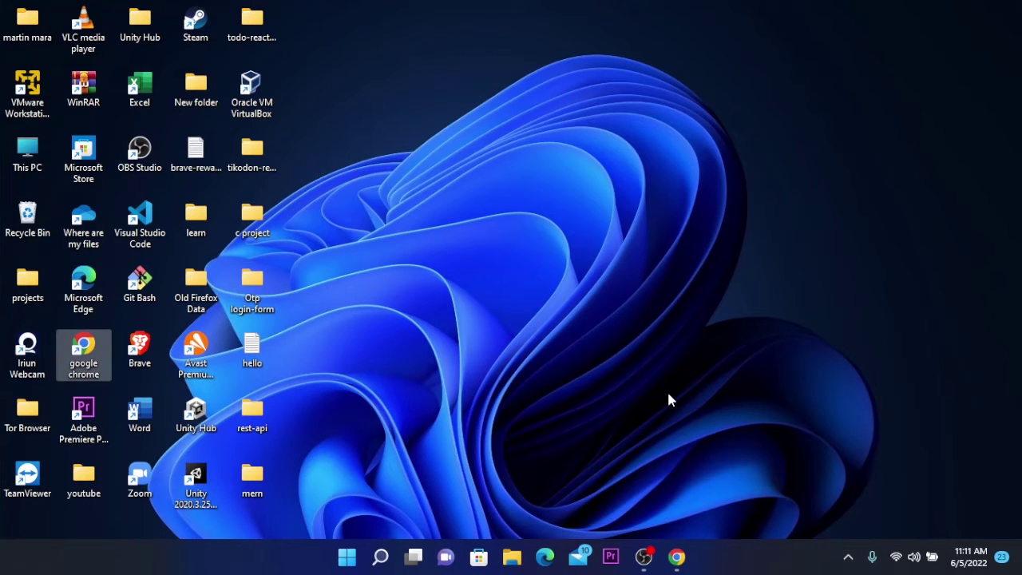
double_click(7, 92)
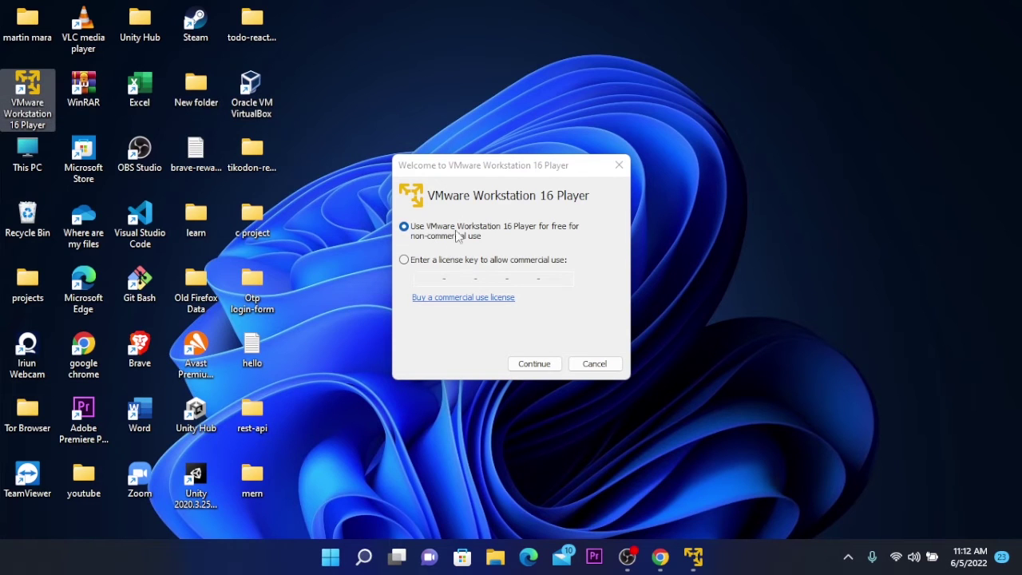
left_click_drag(529, 177, 572, 171)
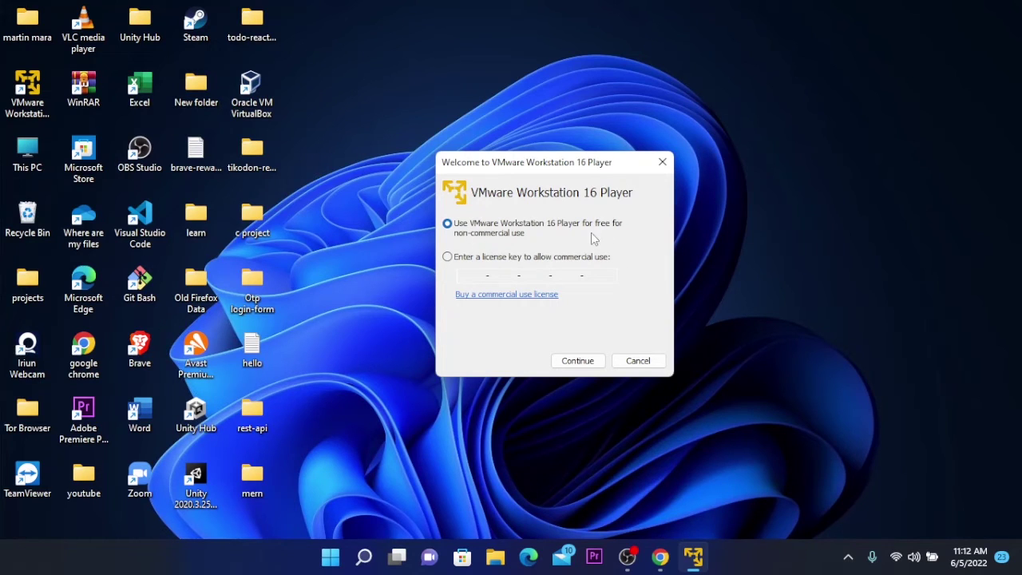
left_click(584, 364)
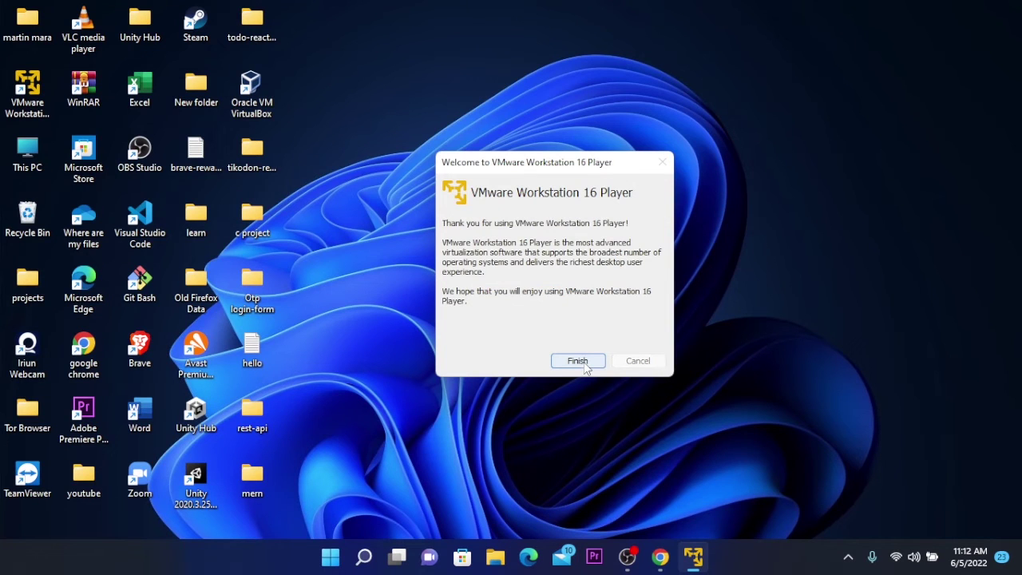
left_click(585, 364)
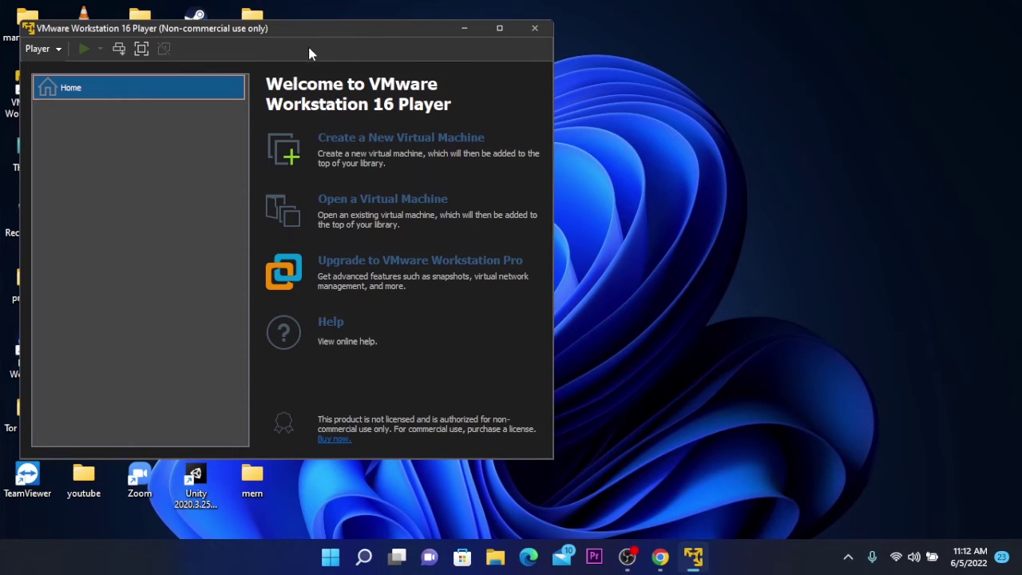
Move the Player window toward the screen centre and dismiss the New Virtual Machine wizard.
left_click_drag(103, 34, 345, 58)
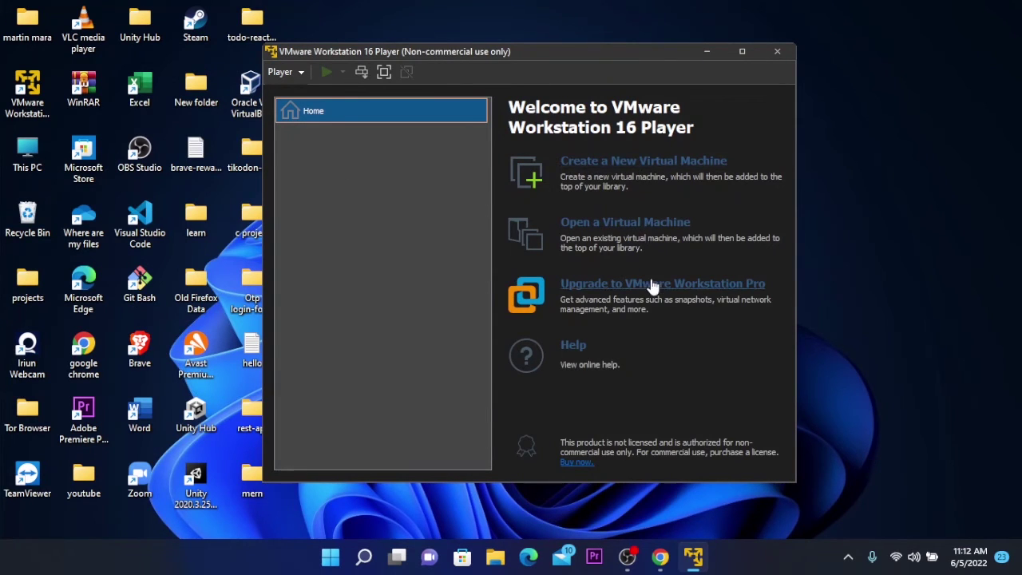
left_click(625, 165)
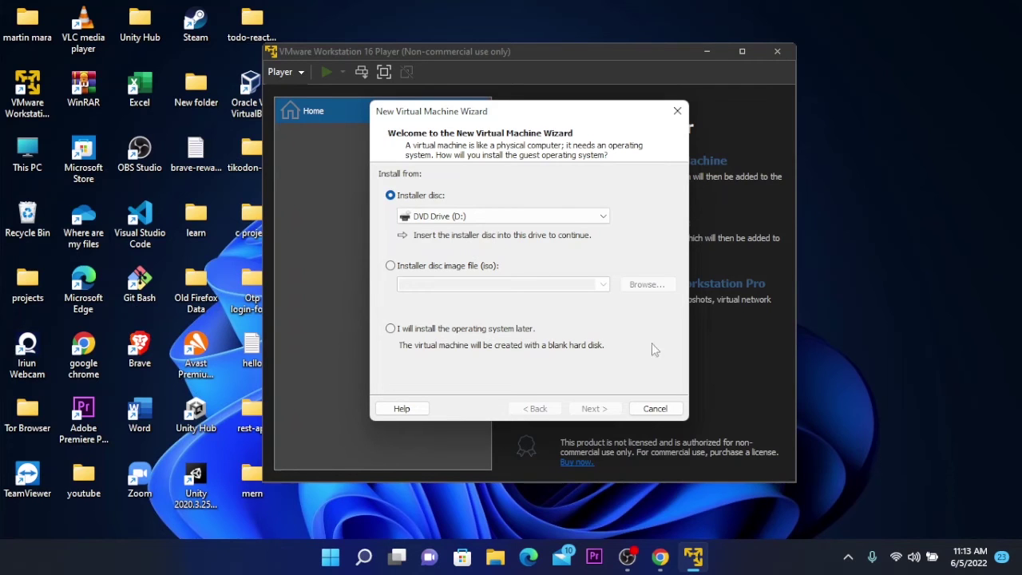
left_click(678, 111)
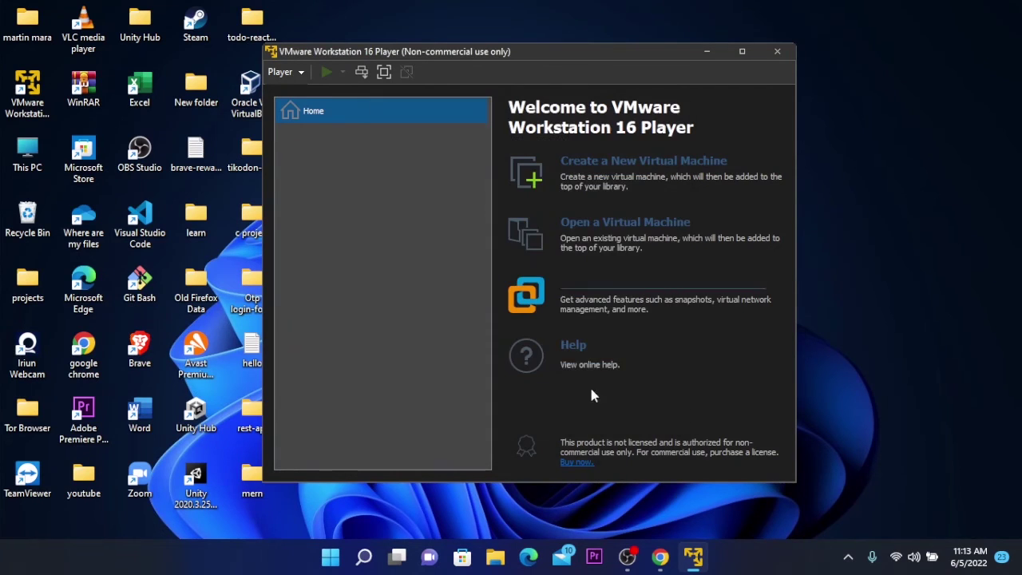
Browse the Downloads folder for a virtual machine, then close the file browser without opening one.
left_click(648, 226)
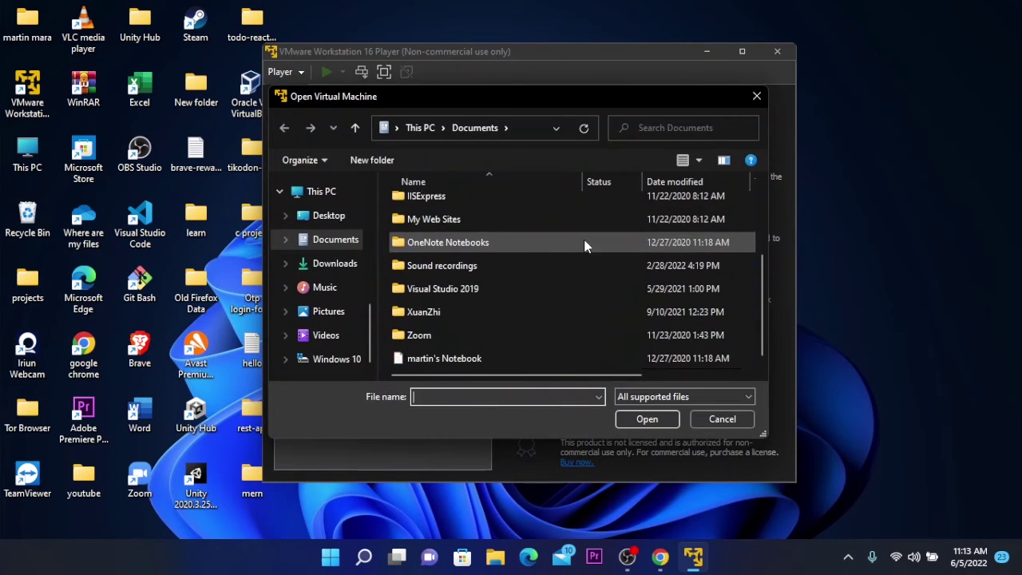
left_click(323, 268)
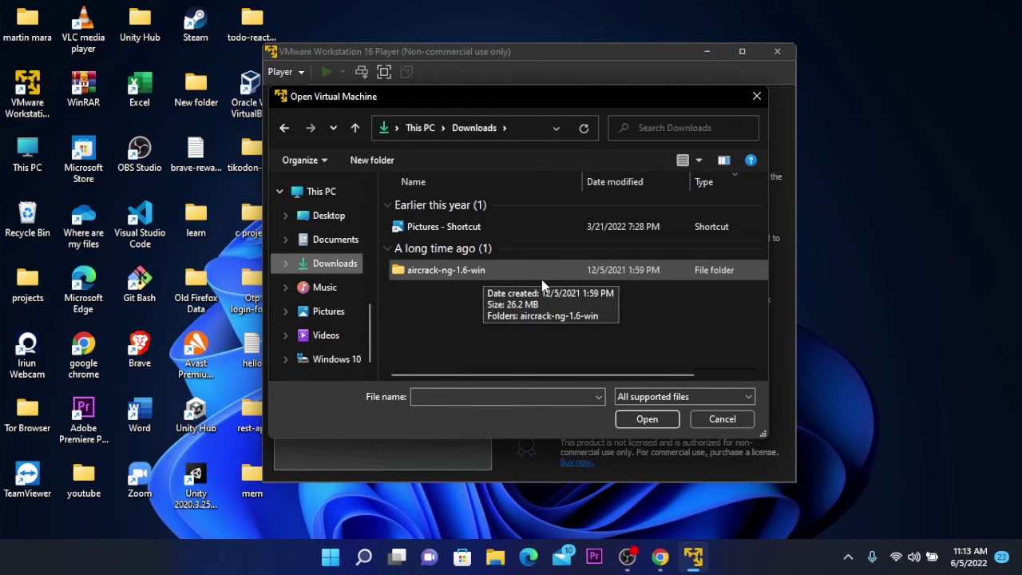
left_click(756, 96)
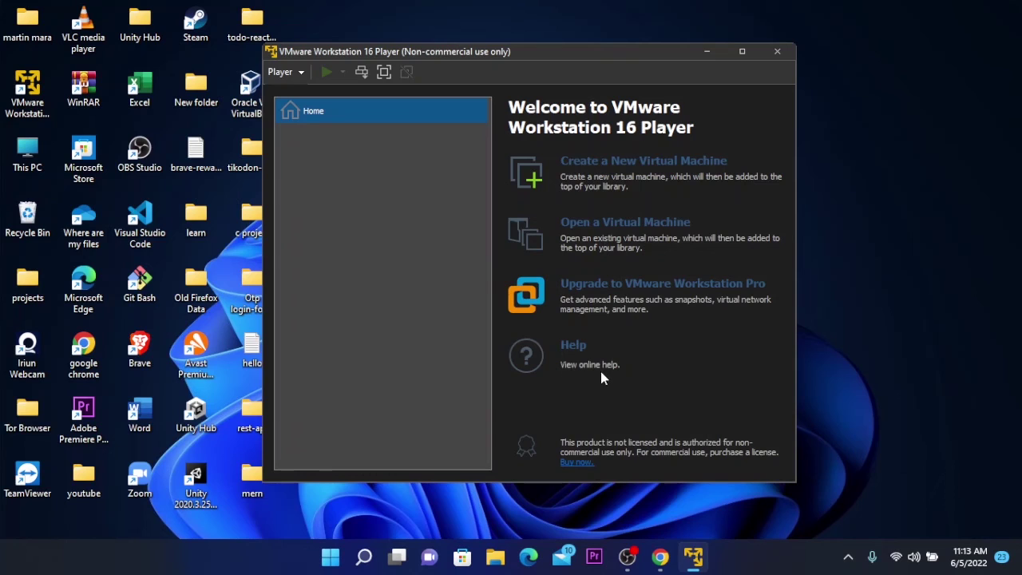